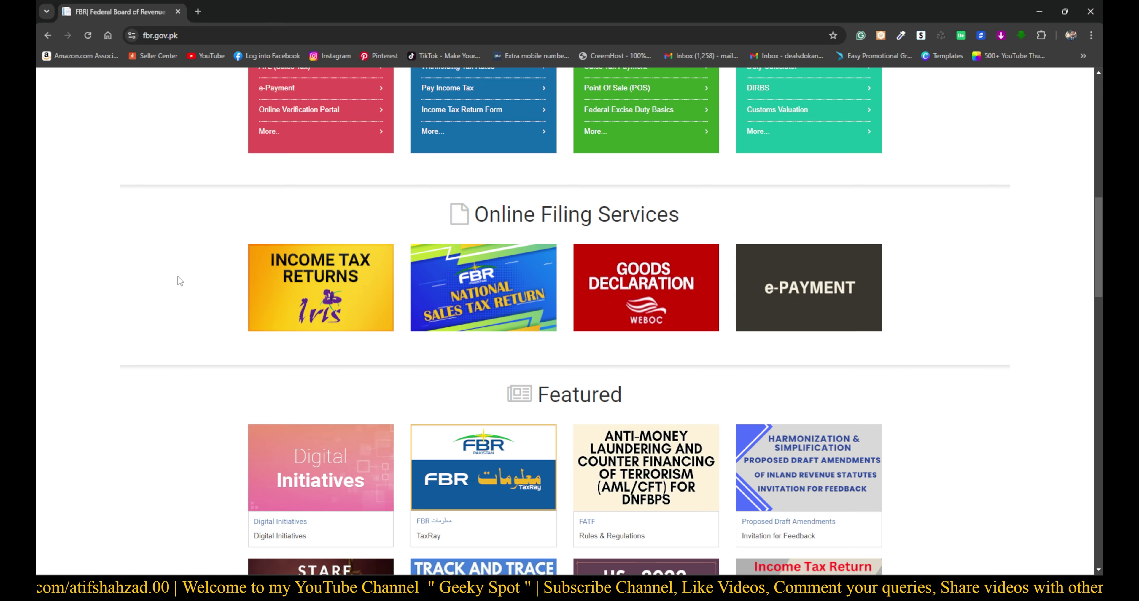
# Look through the FBR home page's featured items, video tutorials and contact sections
pyautogui.scroll(-10, 178, 275)
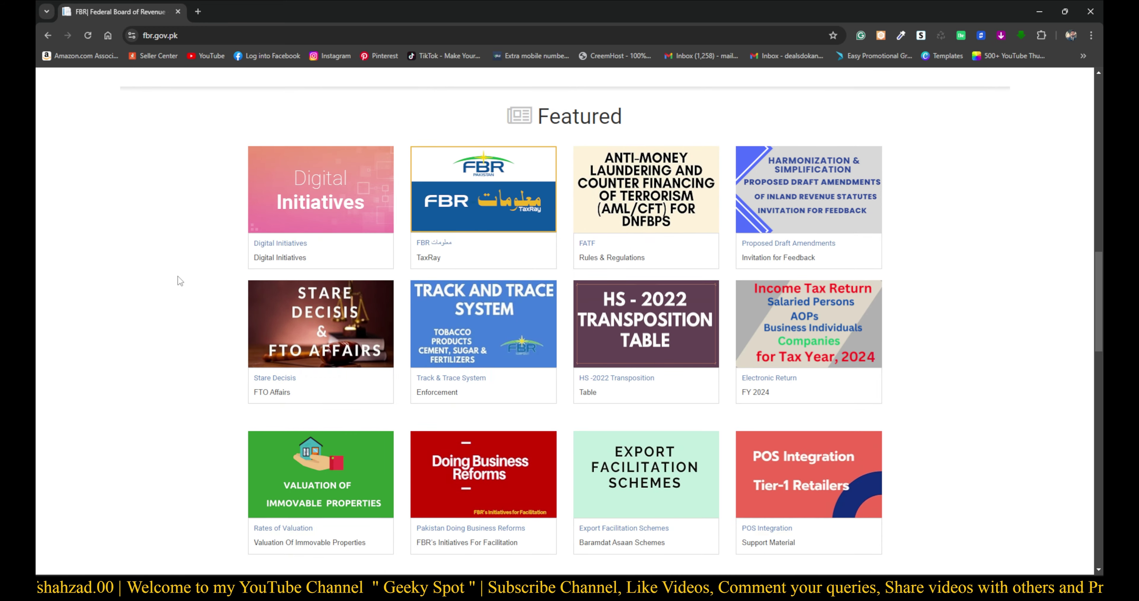
pyautogui.scroll(-2, 180, 280)
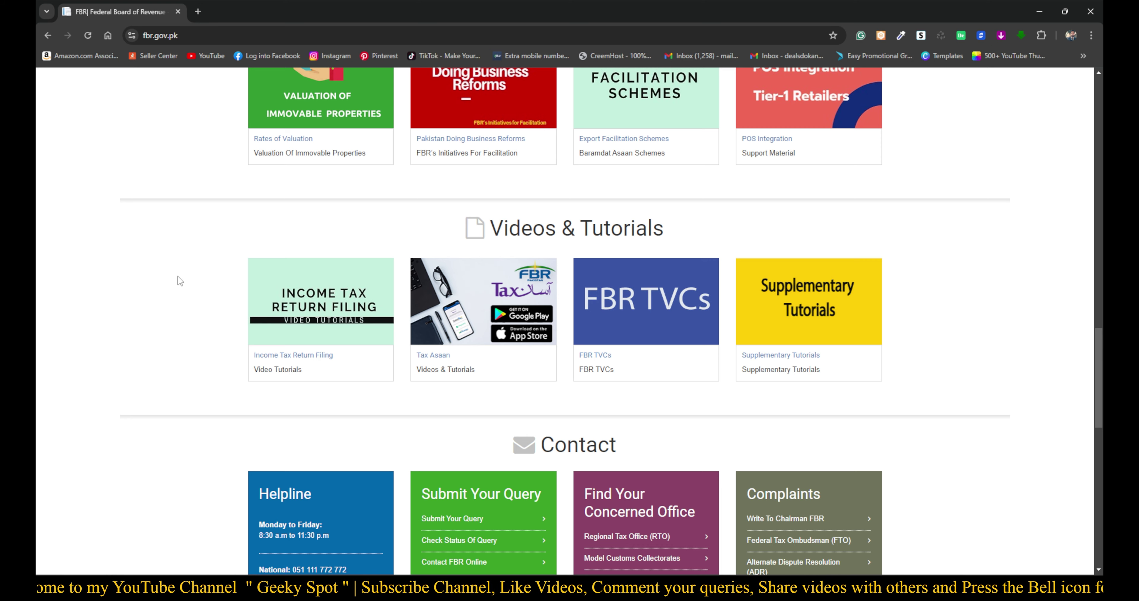
pyautogui.scroll(5, 175, 277)
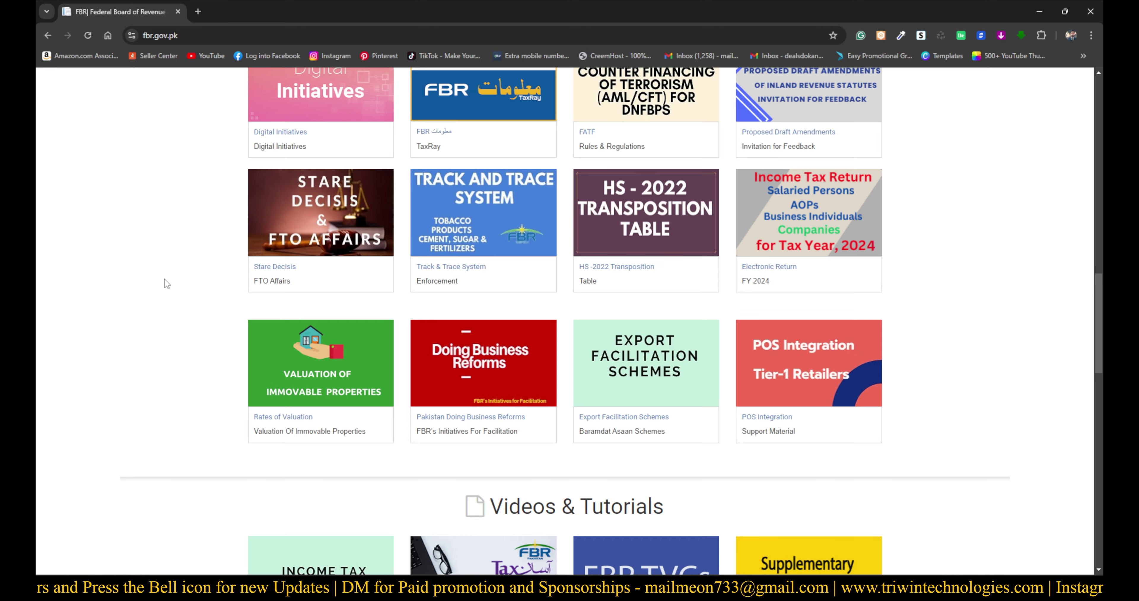
pyautogui.scroll(15, 172, 281)
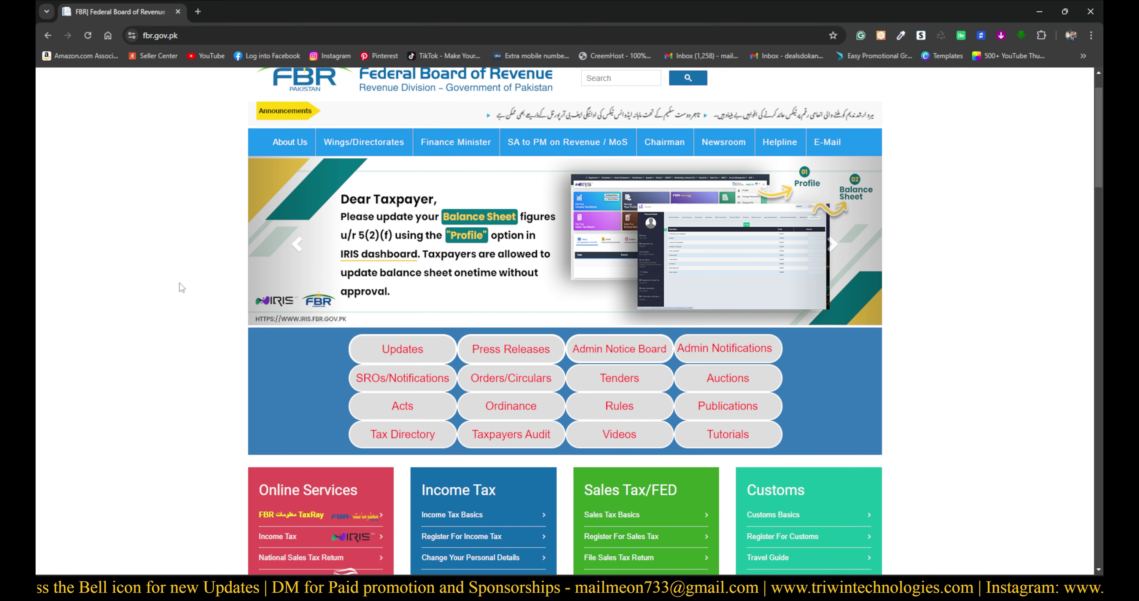
pyautogui.scroll(1, 180, 287)
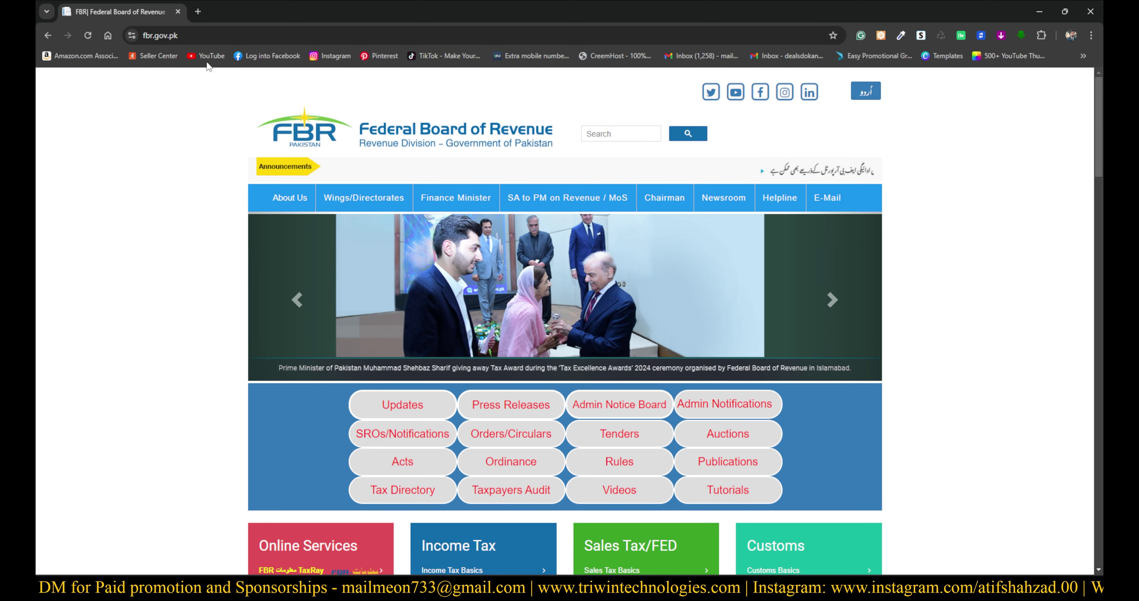
# Open e.fbr.gov.pk in a new browser tab and enlarge the page
pyautogui.hotkey('ctrl', 't')
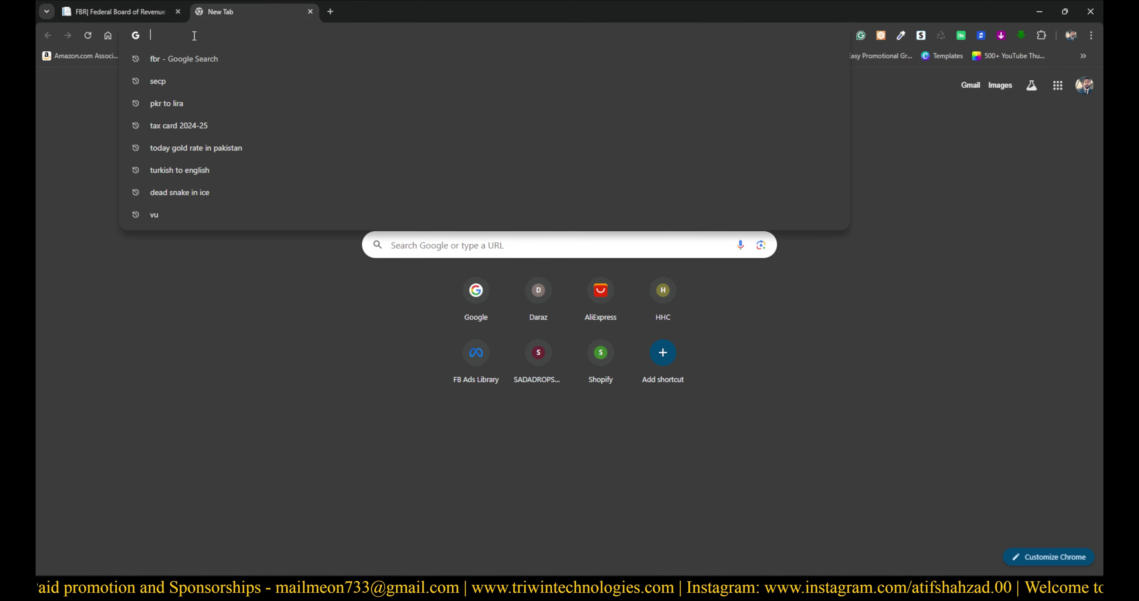
pyautogui.write('e.fbr')
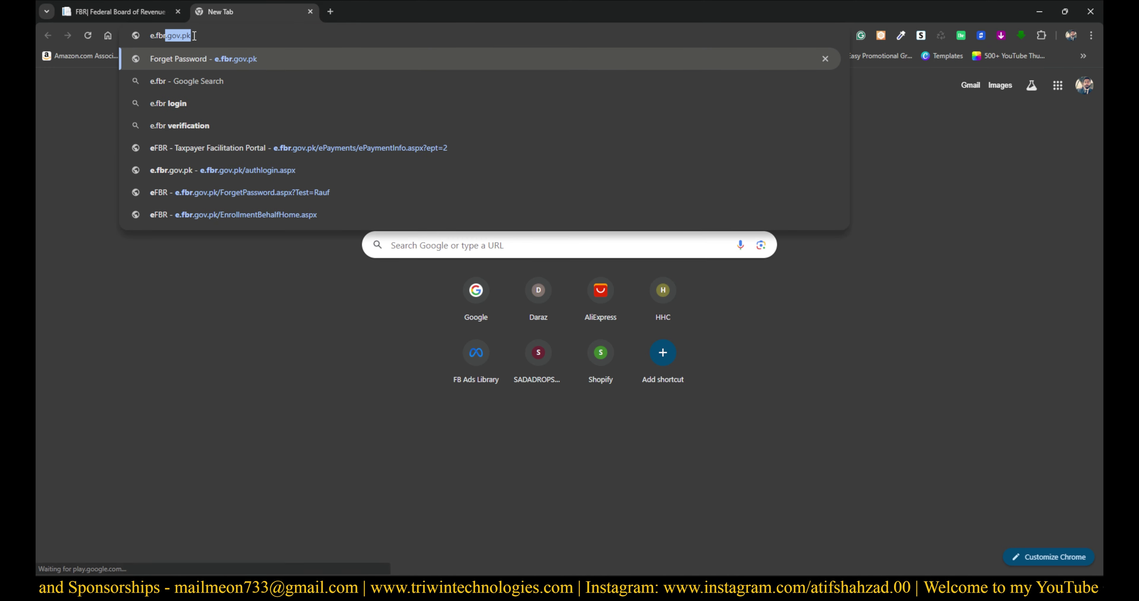
pyautogui.write('.gov')
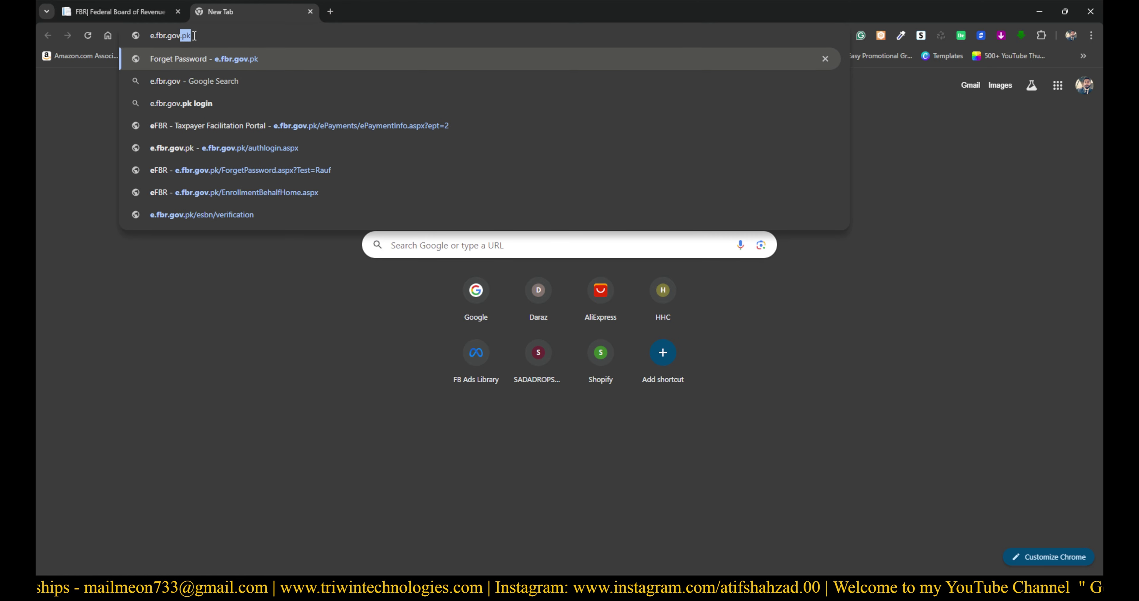
pyautogui.write('.pk')
pyautogui.press('Return')
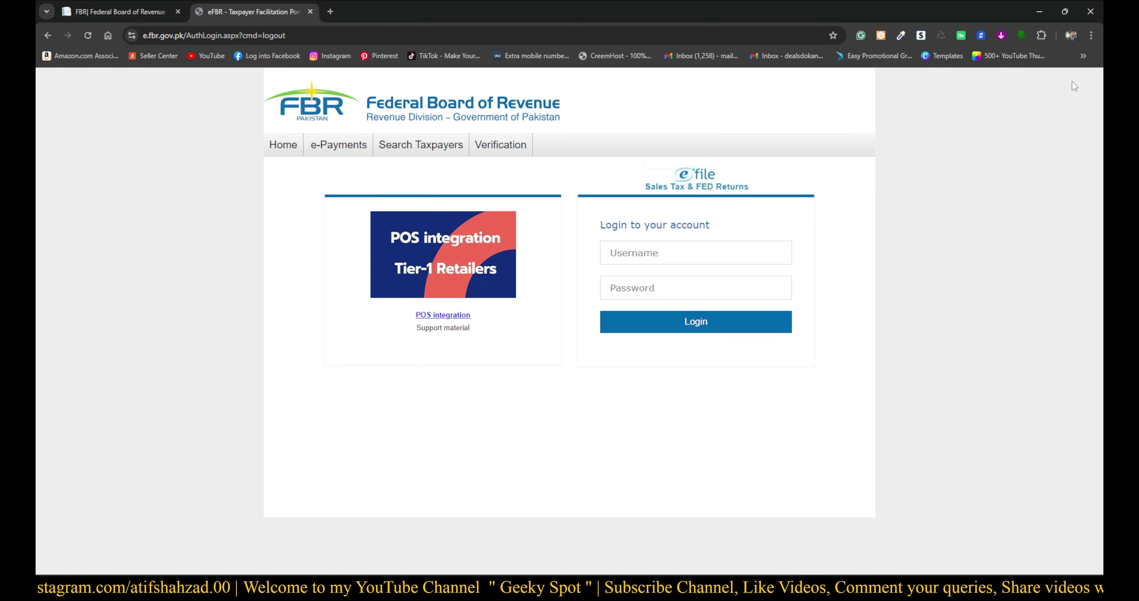
pyautogui.click(1091, 36)
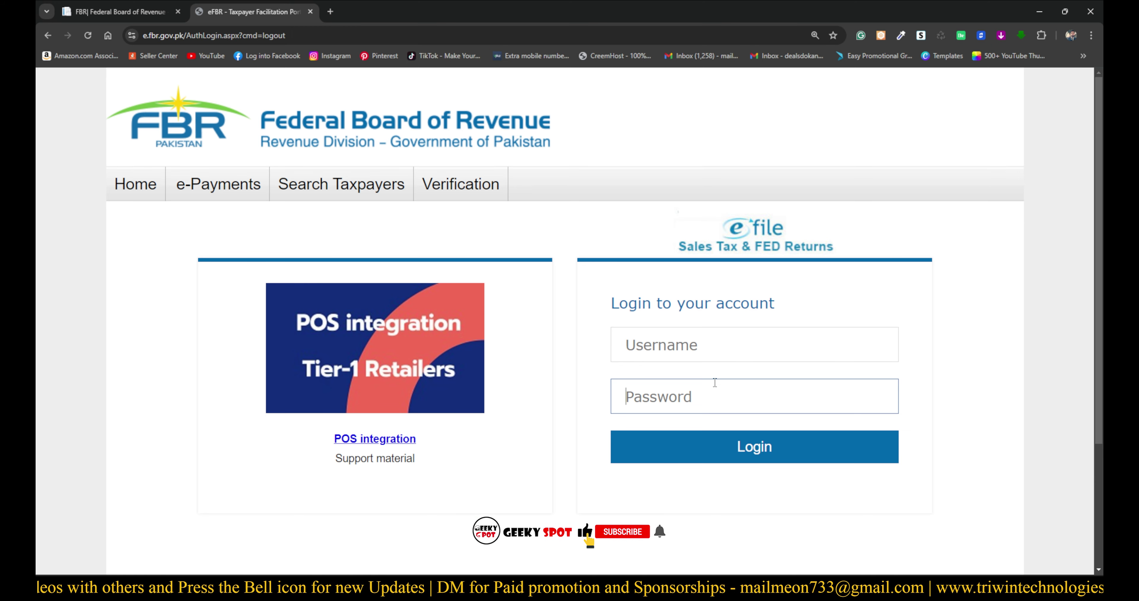
pyautogui.click(167, 337)
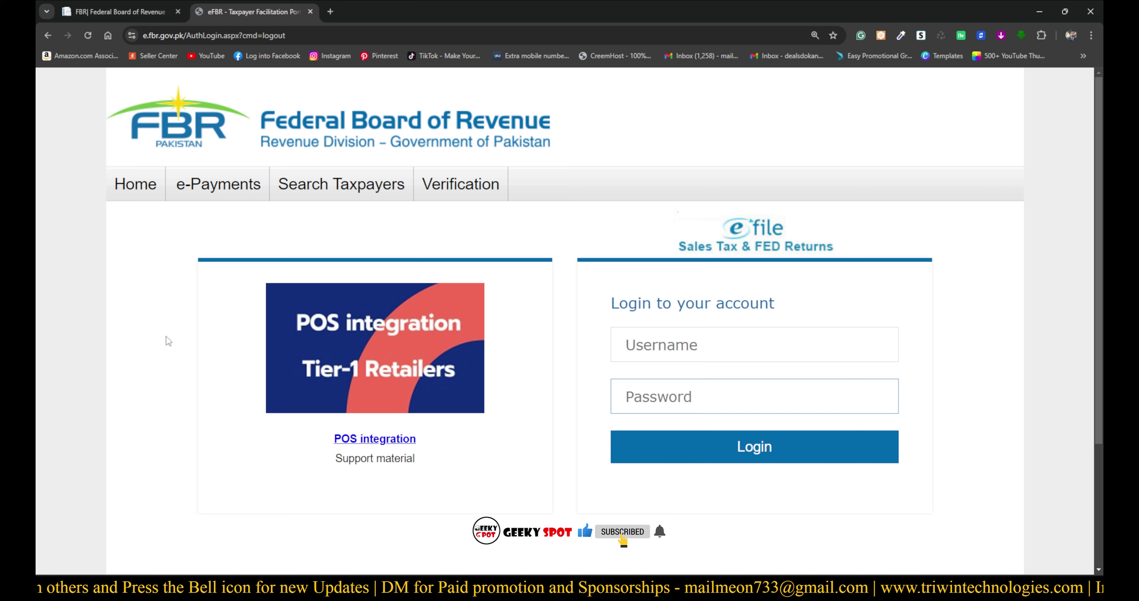
# Open the Income Tax e-Payments form as a guest, without logging in
pyautogui.moveTo(203, 199)
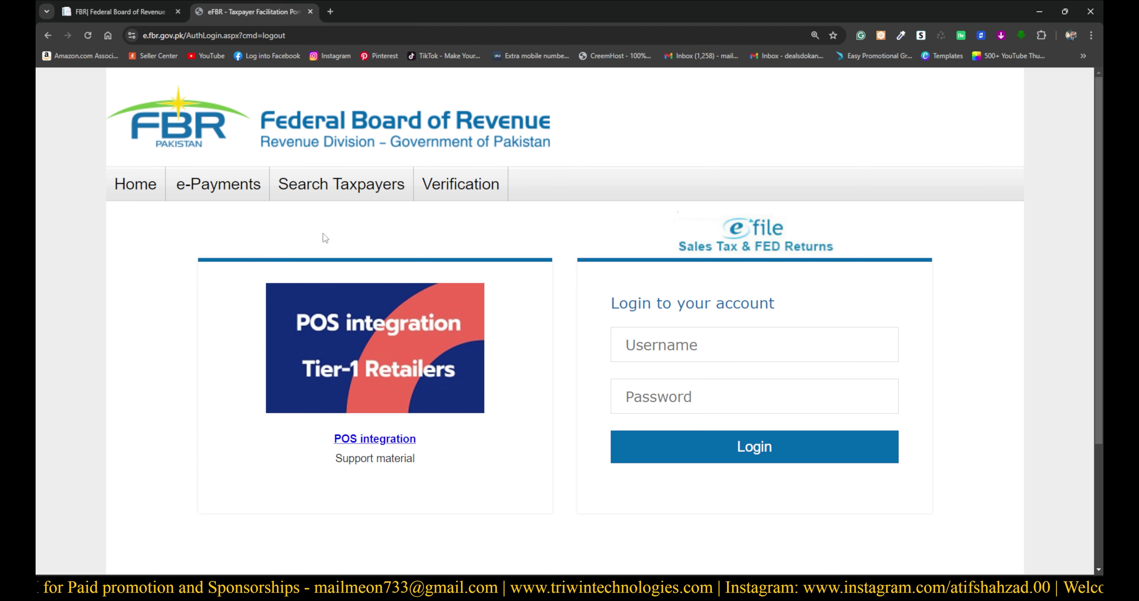
pyautogui.moveTo(239, 204)
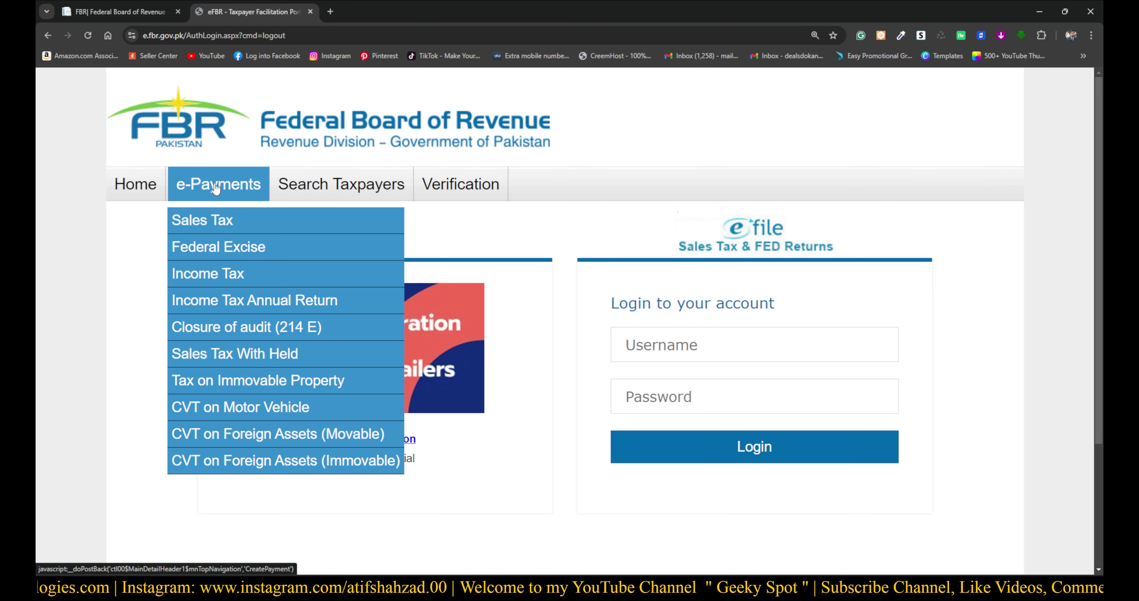
pyautogui.click(225, 278)
pyautogui.click(236, 274)
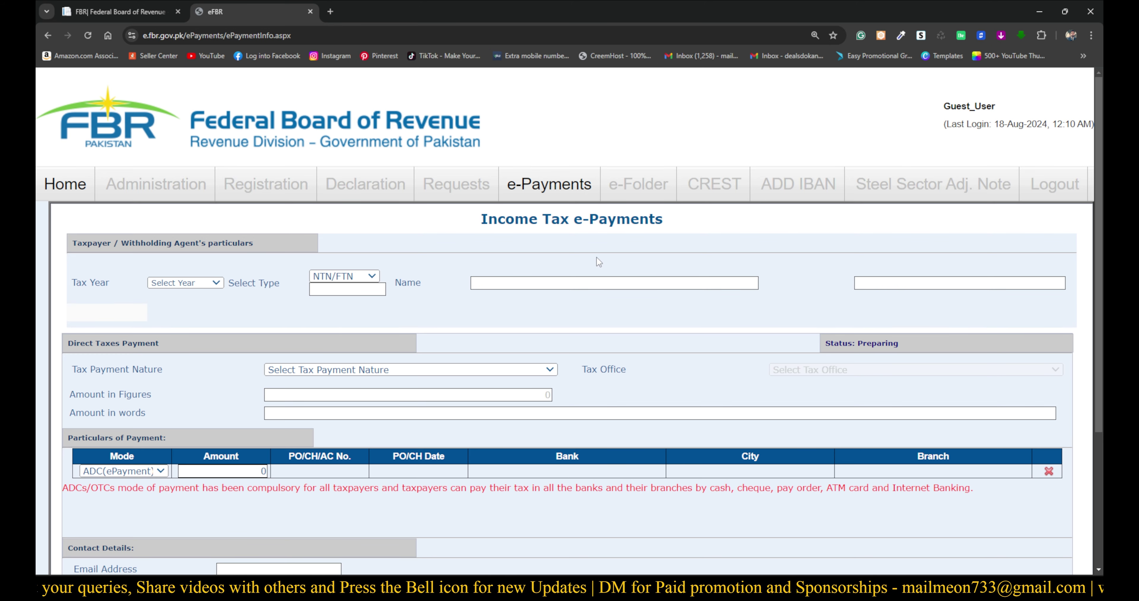
# Set the guest form's tax year to 2023 and the taxpayer identification type to CNIC
pyautogui.click(206, 282)
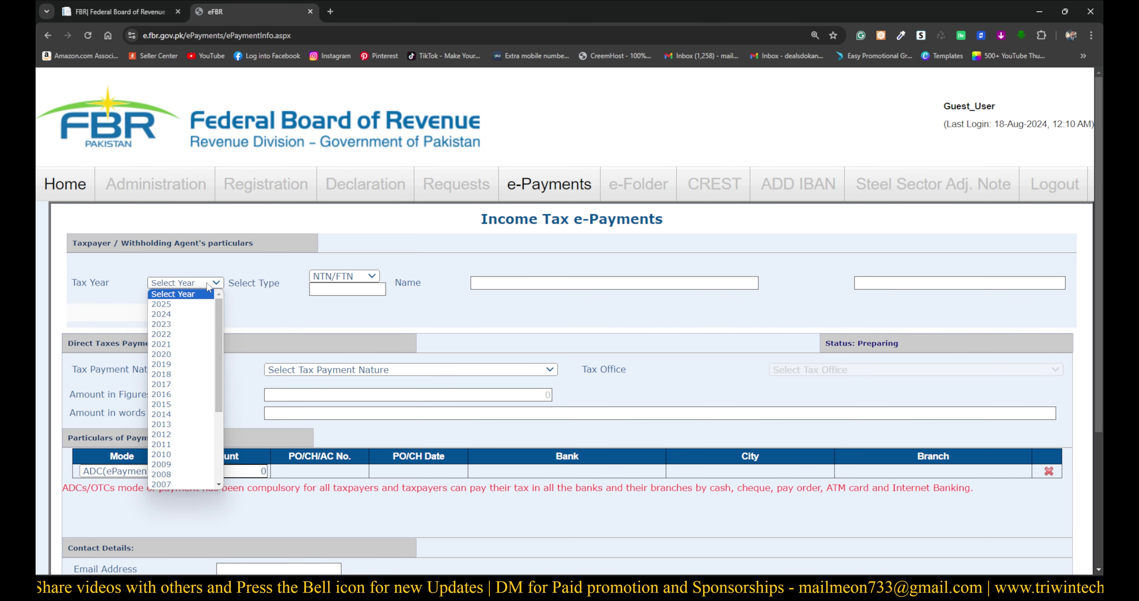
pyautogui.click(180, 328)
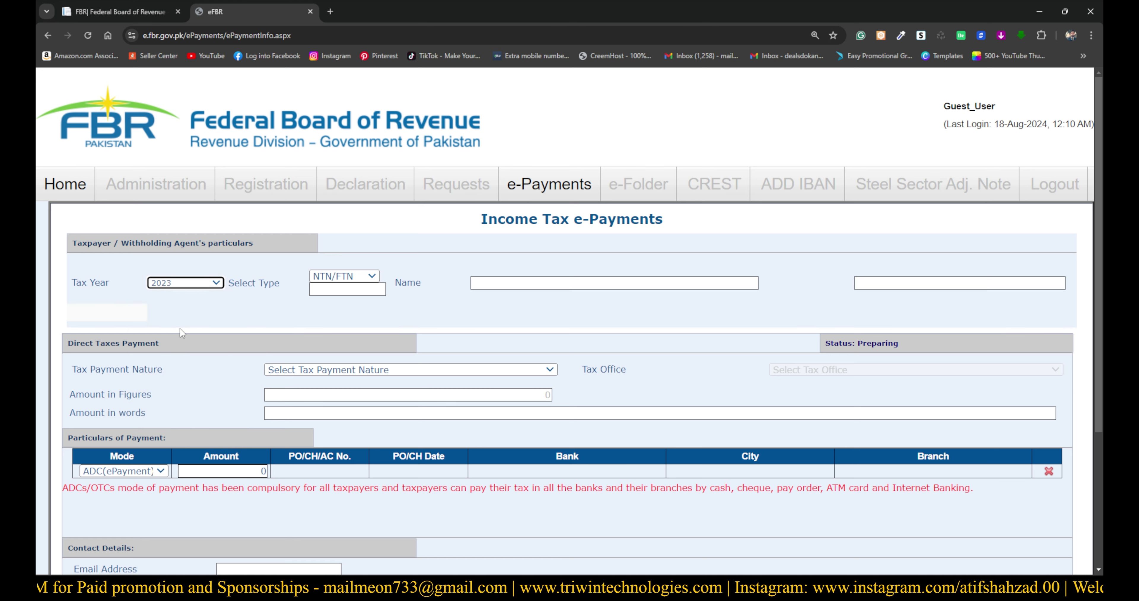
pyautogui.click(350, 279)
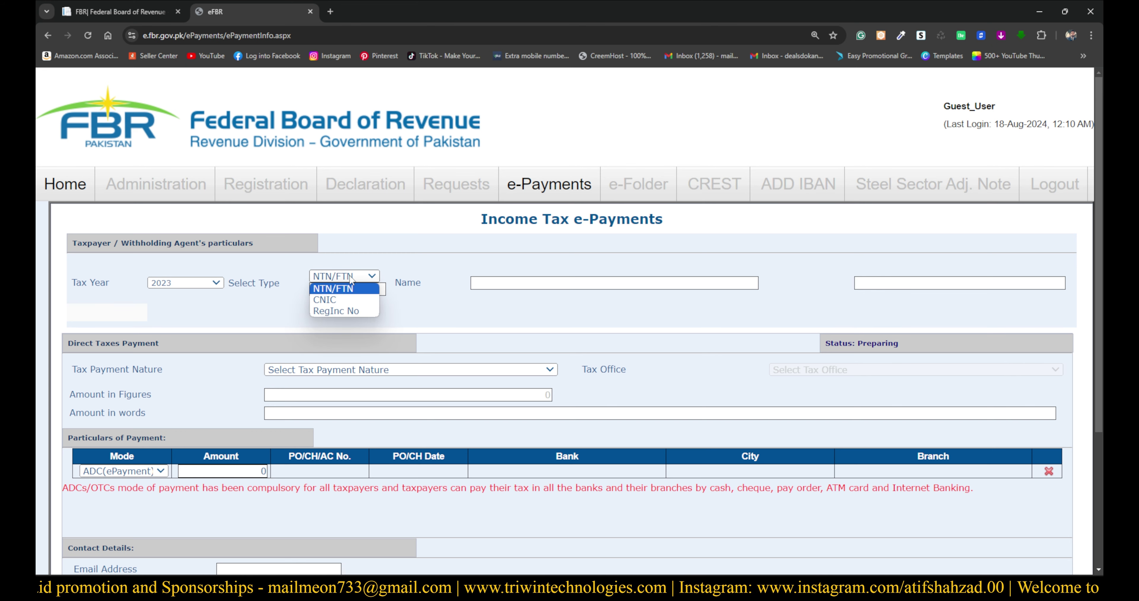
pyautogui.click(276, 307)
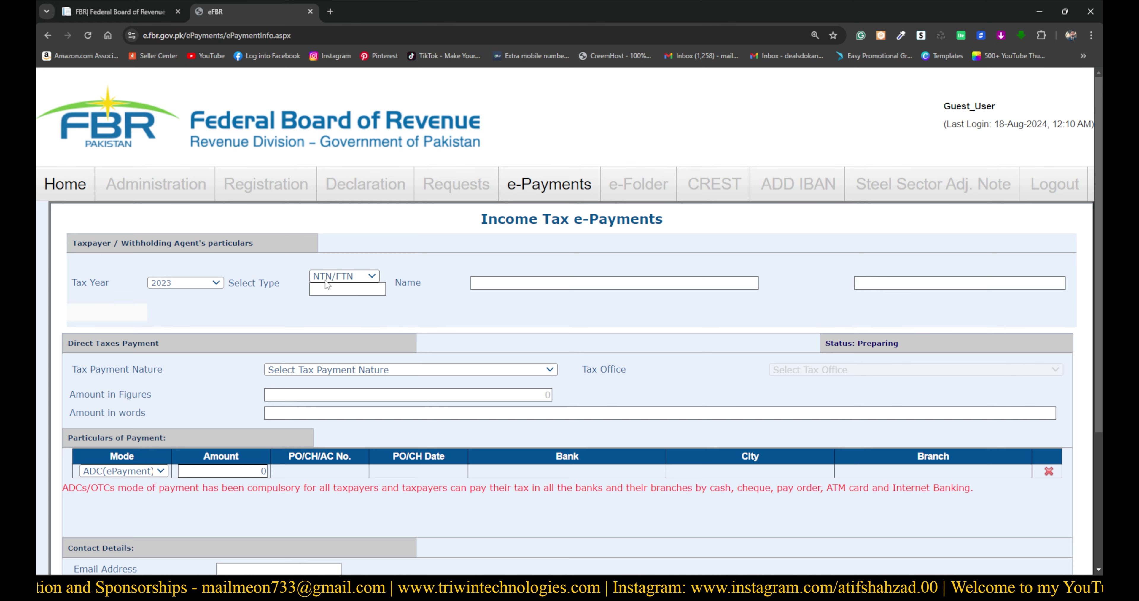
pyautogui.click(361, 279)
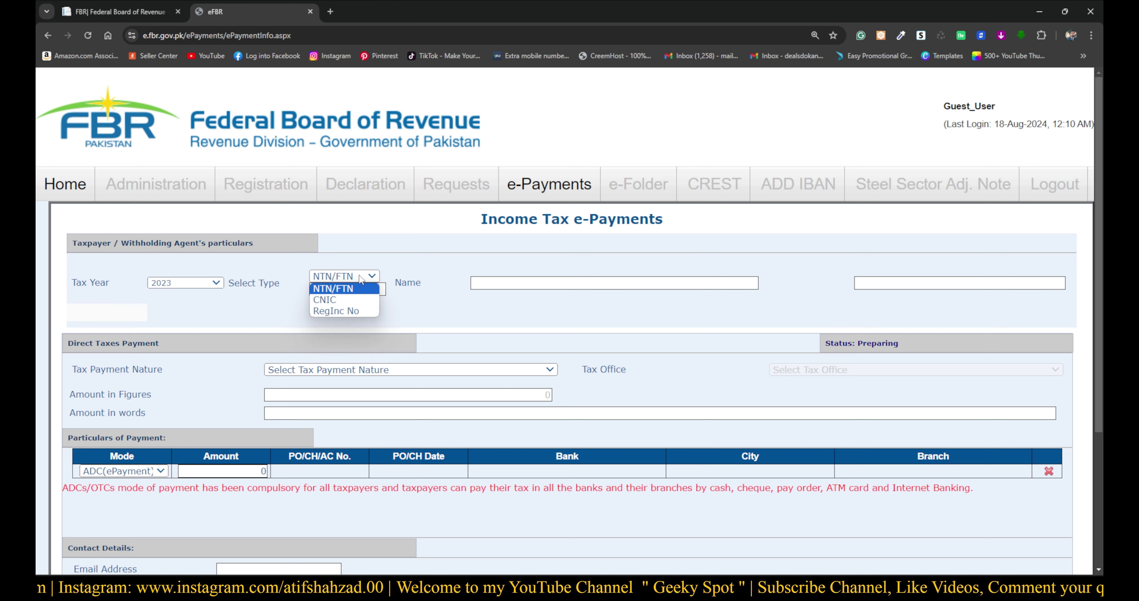
pyautogui.click(352, 301)
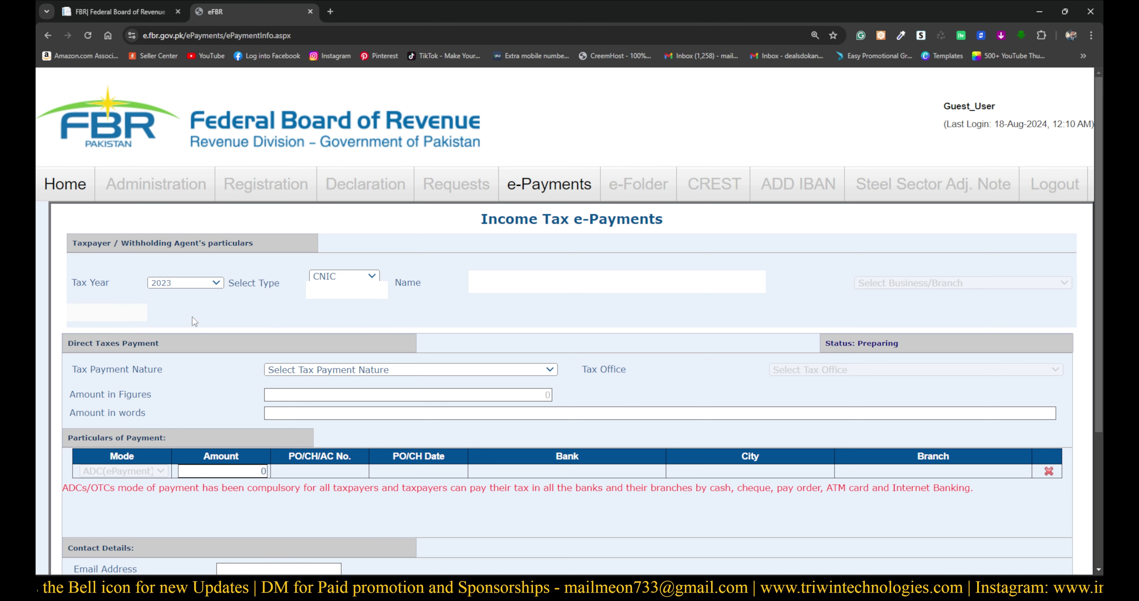
# Leave the guest form, skip the secret question configuration after login, and create a new Income Tax payment
pyautogui.click(65, 183)
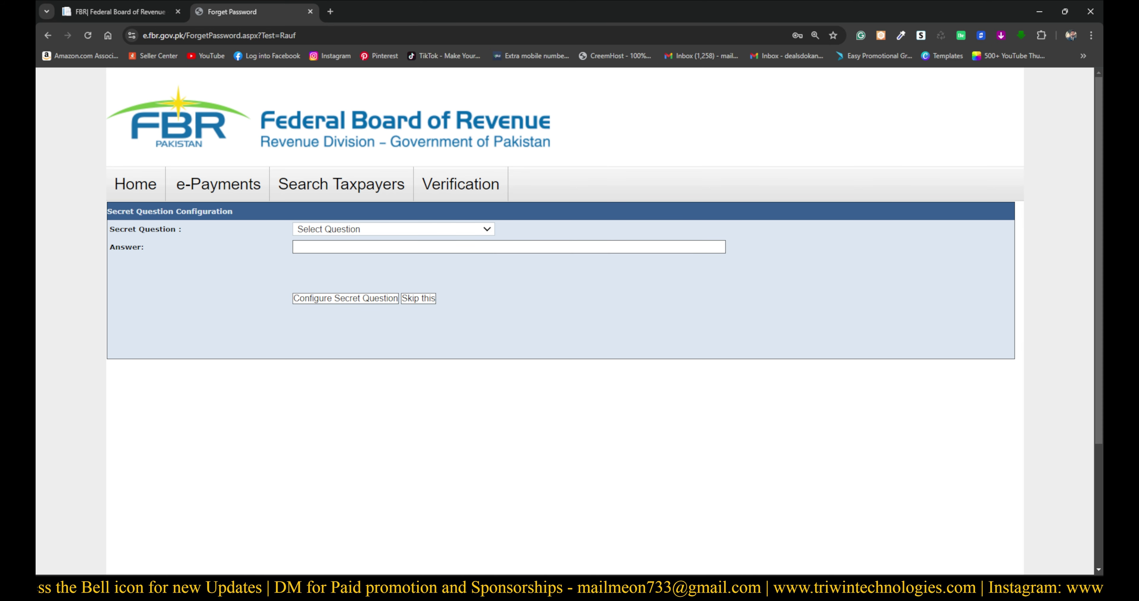
pyautogui.click(424, 301)
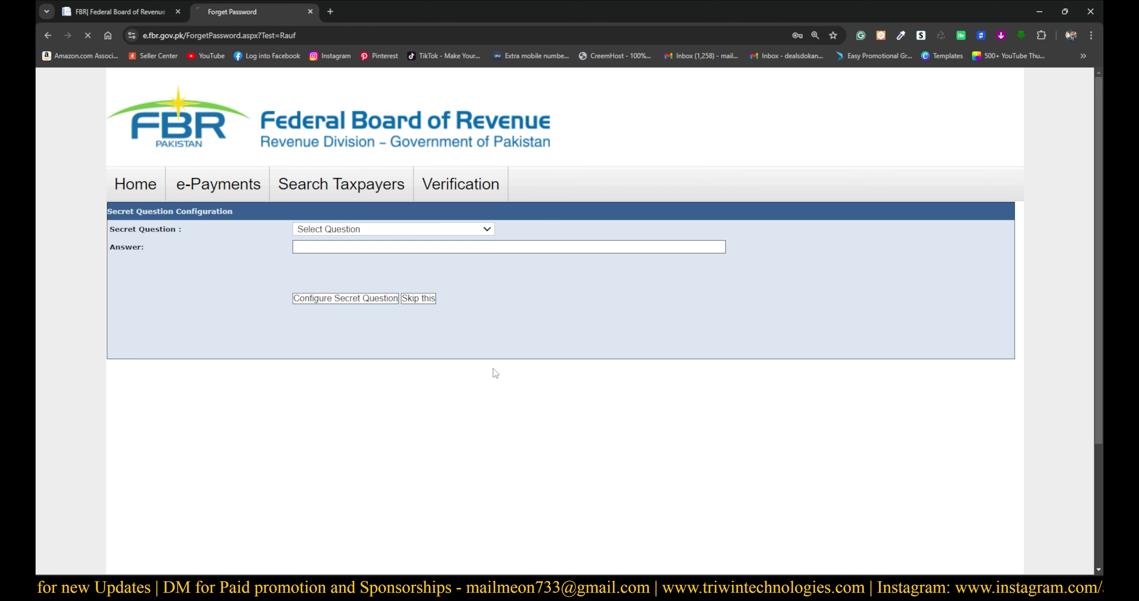
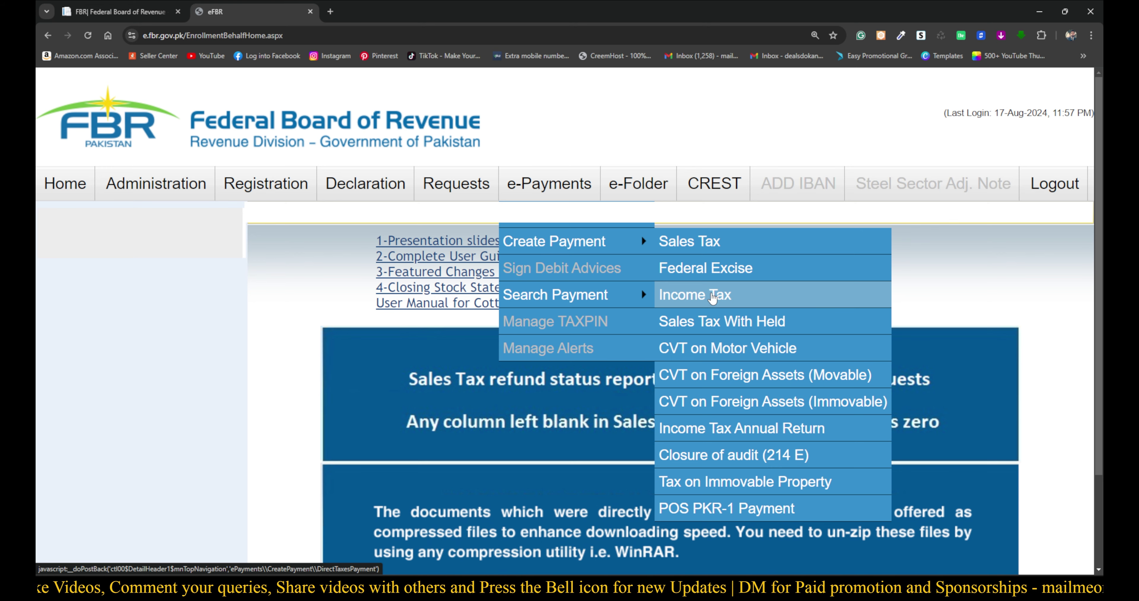
pyautogui.click(684, 301)
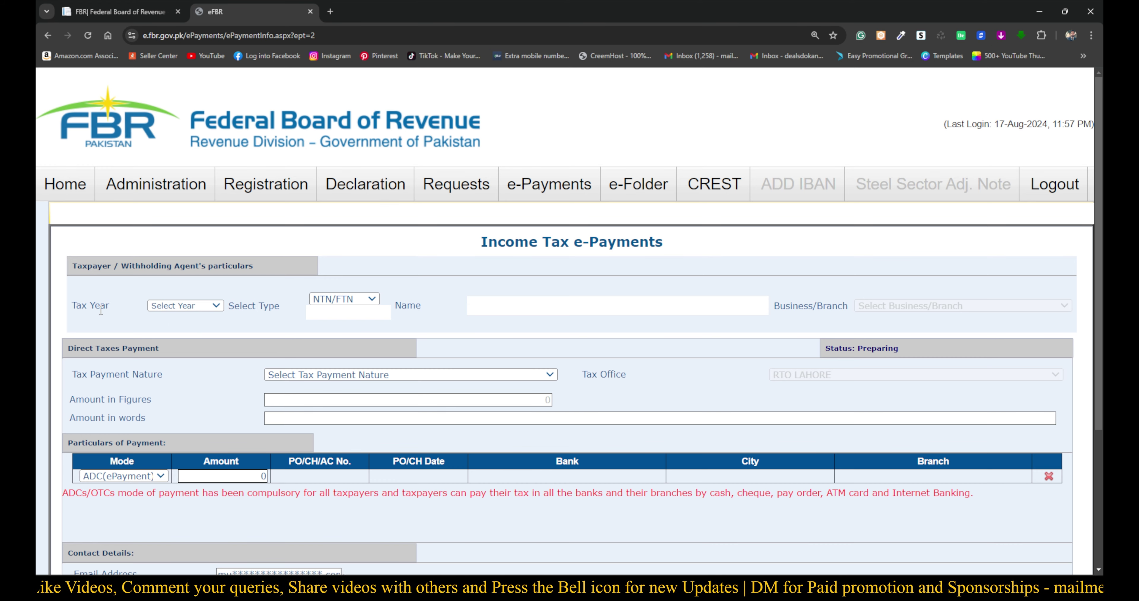
# Set the tax year to 2024 and the tax payment nature to Misc
pyautogui.click(214, 308)
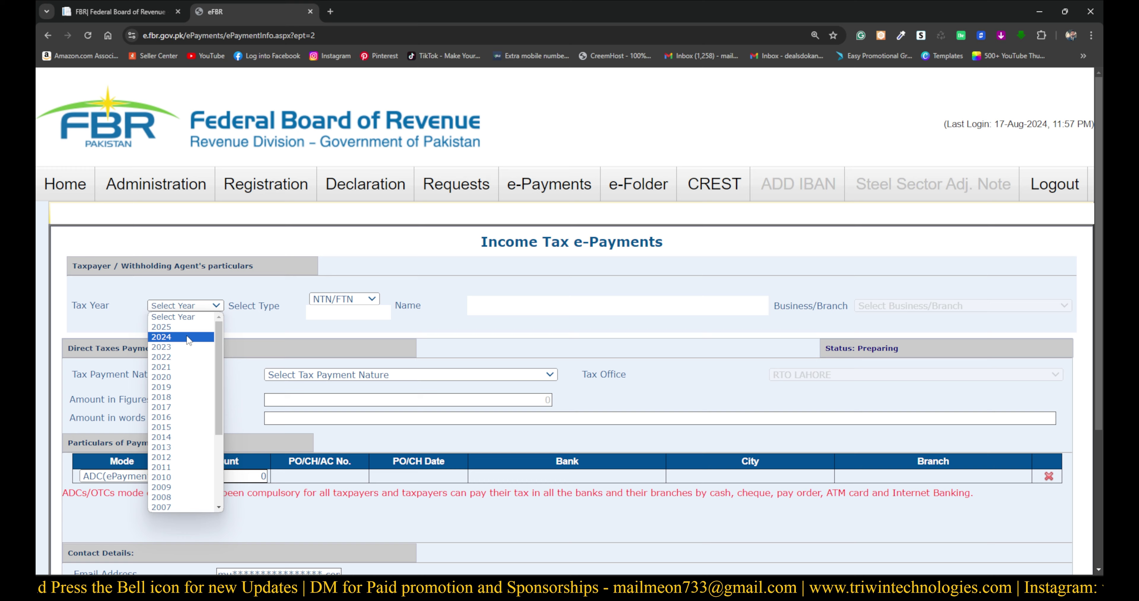
pyautogui.click(189, 338)
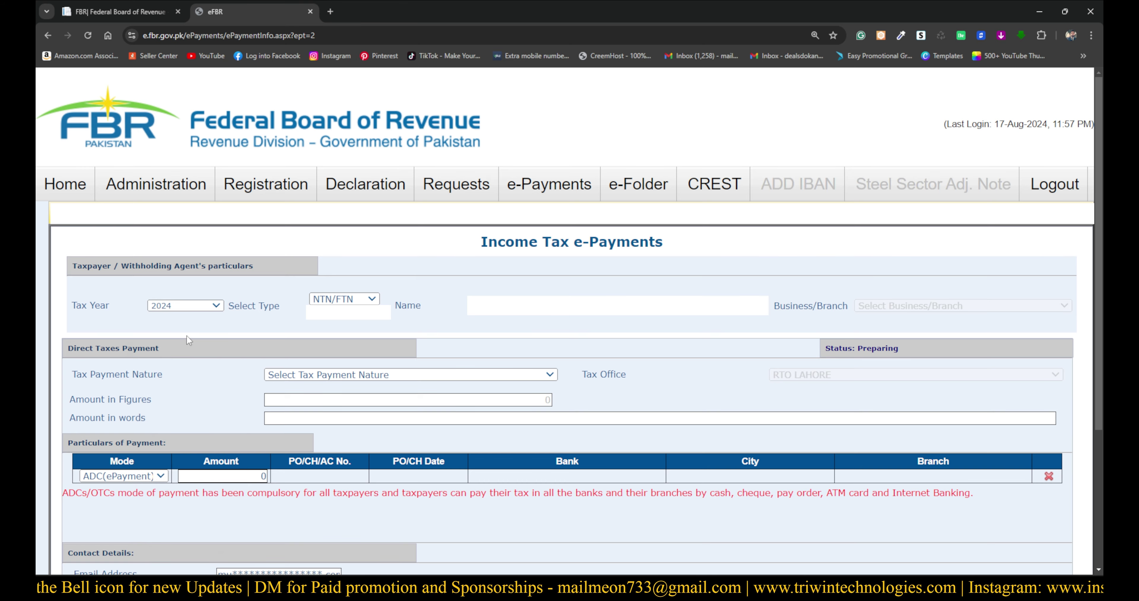
pyautogui.scroll(-1, 259, 263)
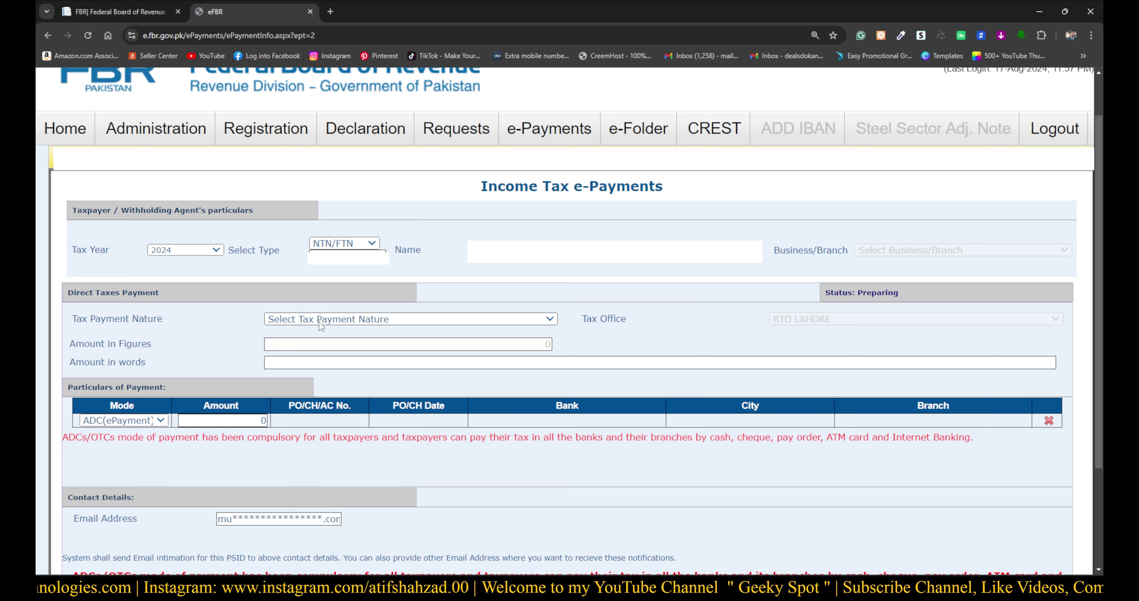
pyautogui.click(424, 320)
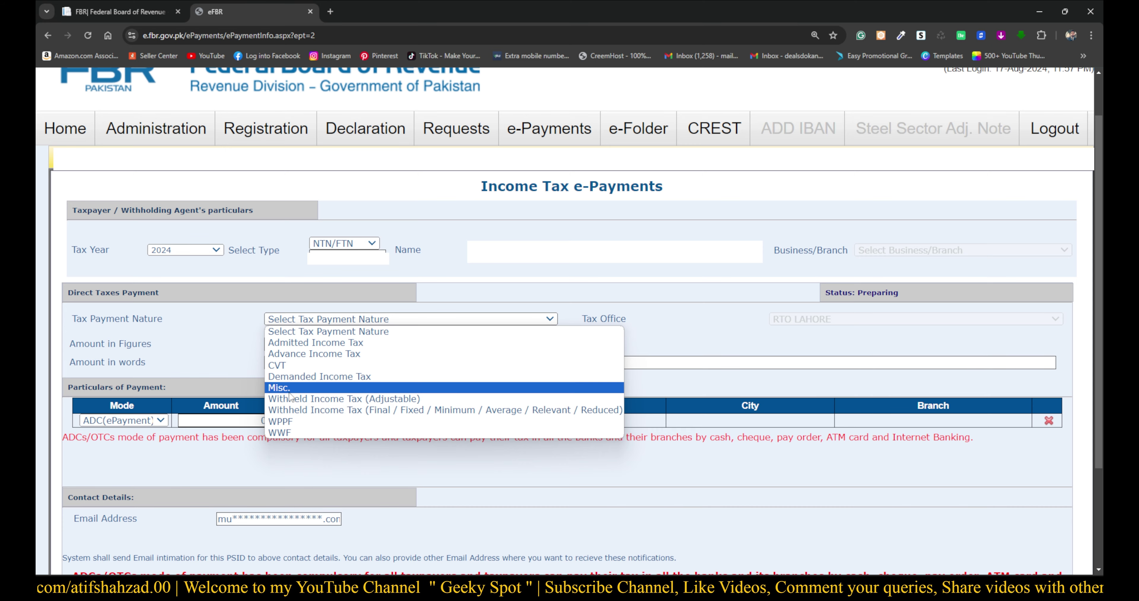
pyautogui.click(308, 391)
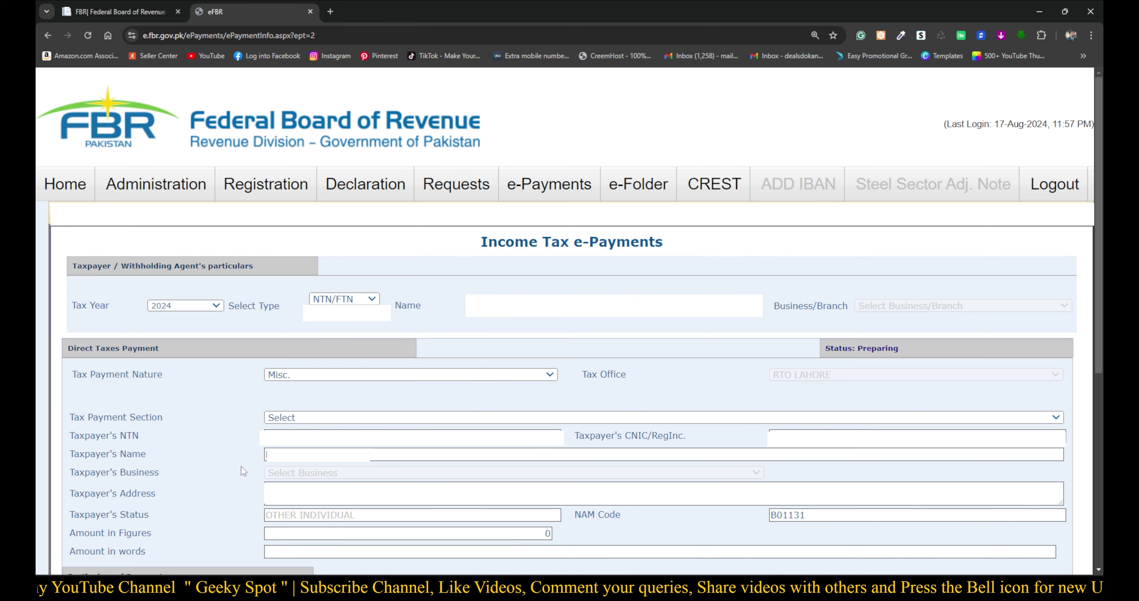
# Set the tax payment section to 920602 - 127(4) - Prescribed Fee for filing of Appeal u/s 127(4)
pyautogui.scroll(-1, 213, 420)
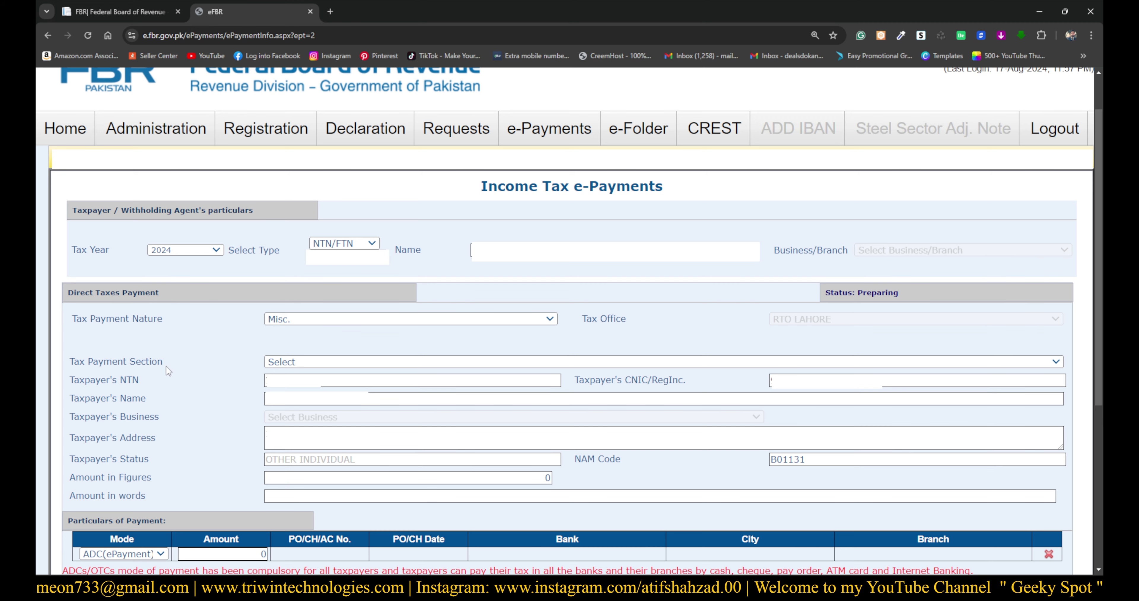
pyautogui.click(317, 362)
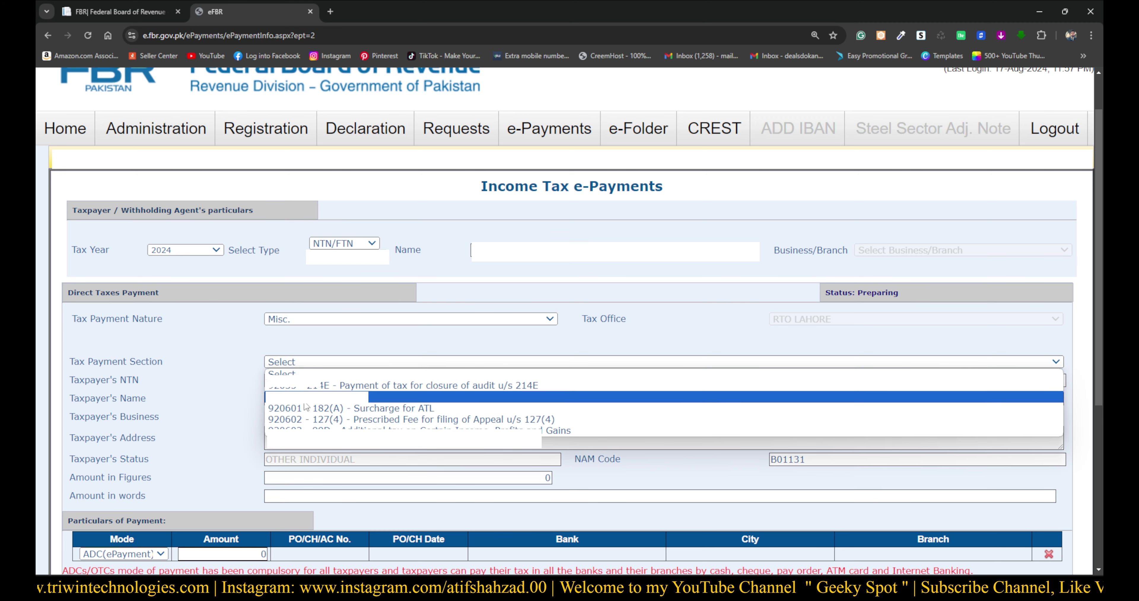
pyautogui.click(335, 419)
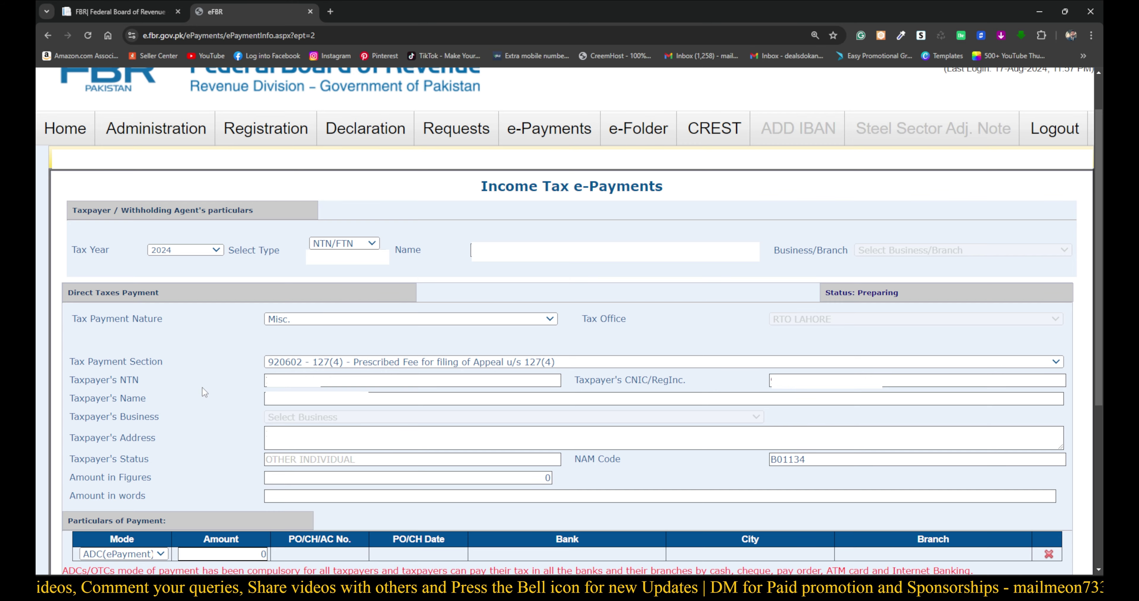
# Enter 2500 as the payment amount in figures for the direct taxes payment
pyautogui.scroll(-3, 312, 303)
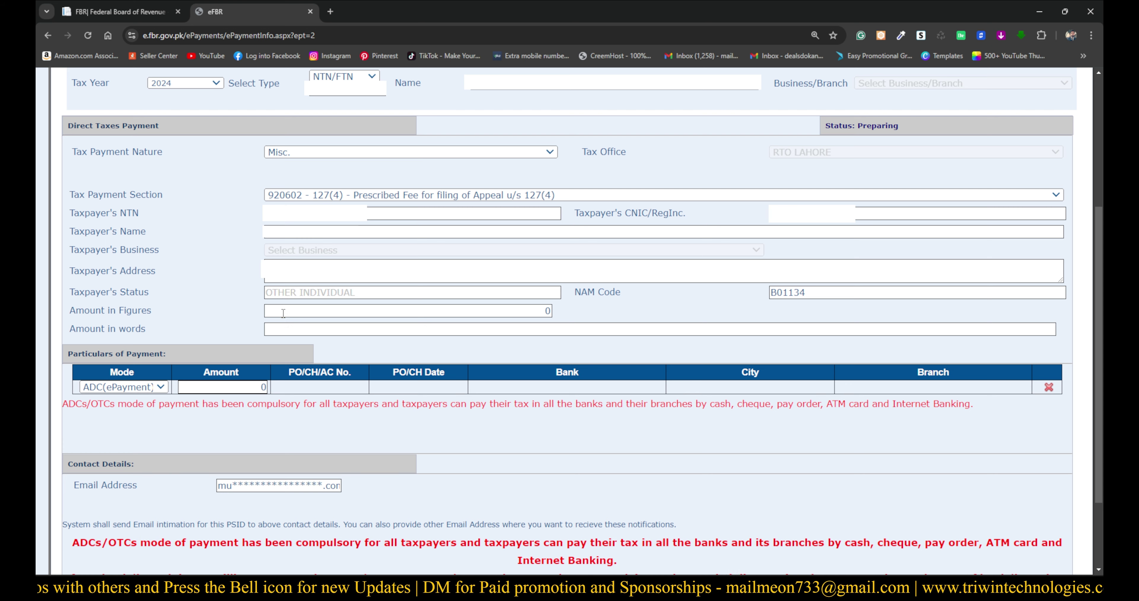
pyautogui.scroll(-2, 284, 313)
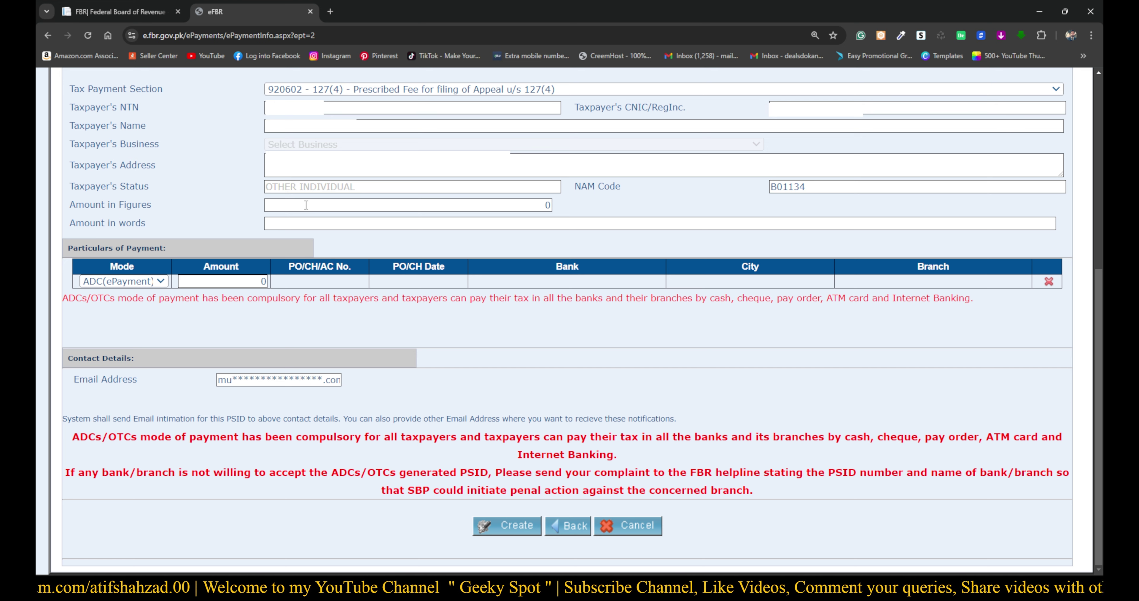
pyautogui.click(306, 205)
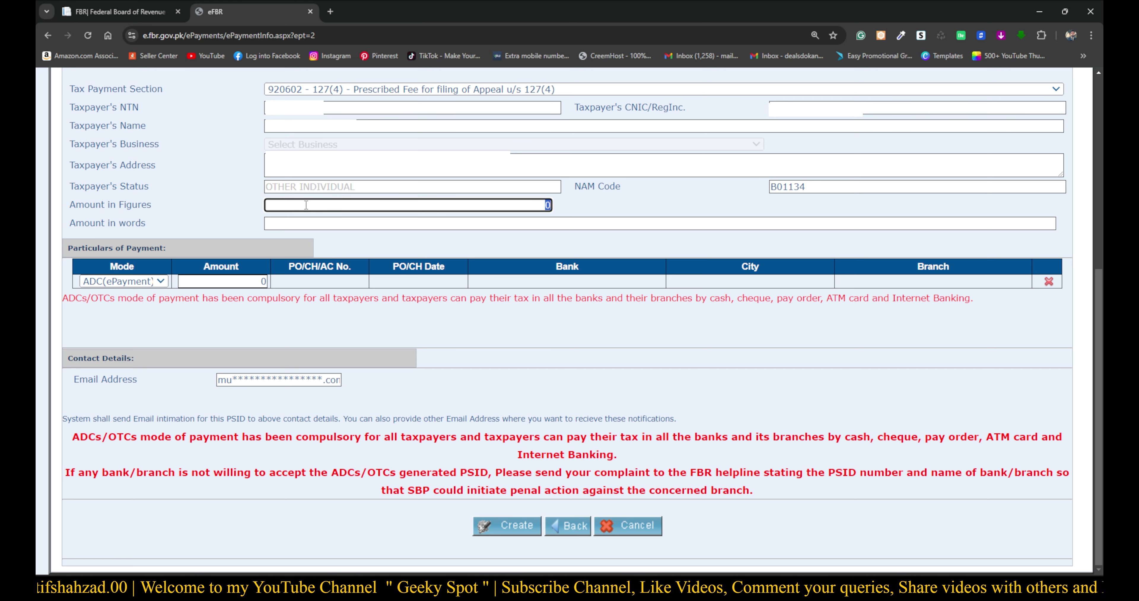
pyautogui.write('2500')
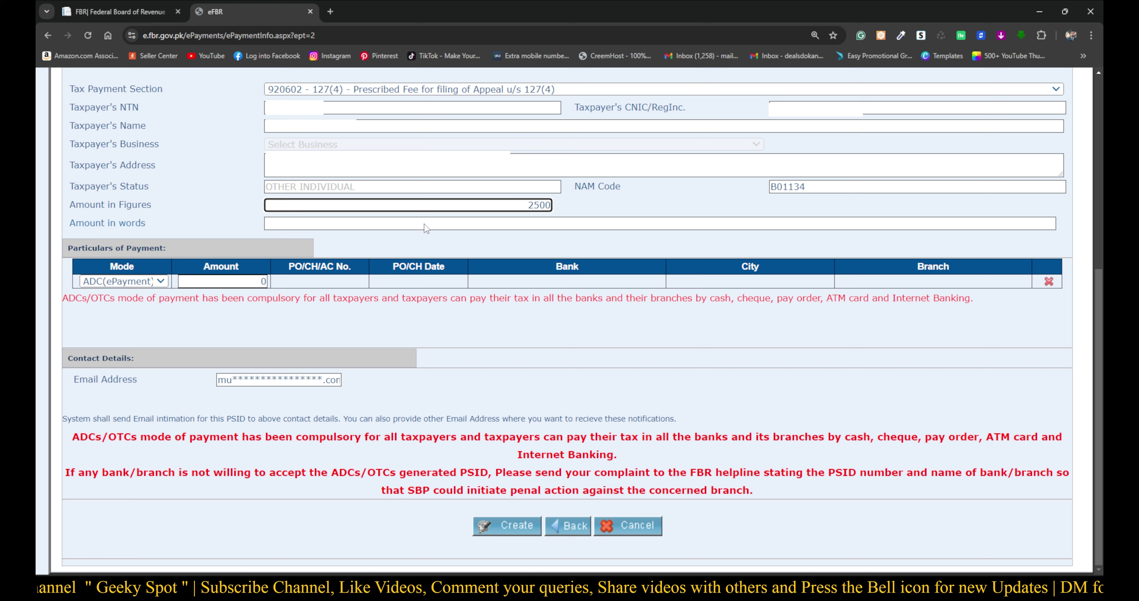
pyautogui.click(495, 361)
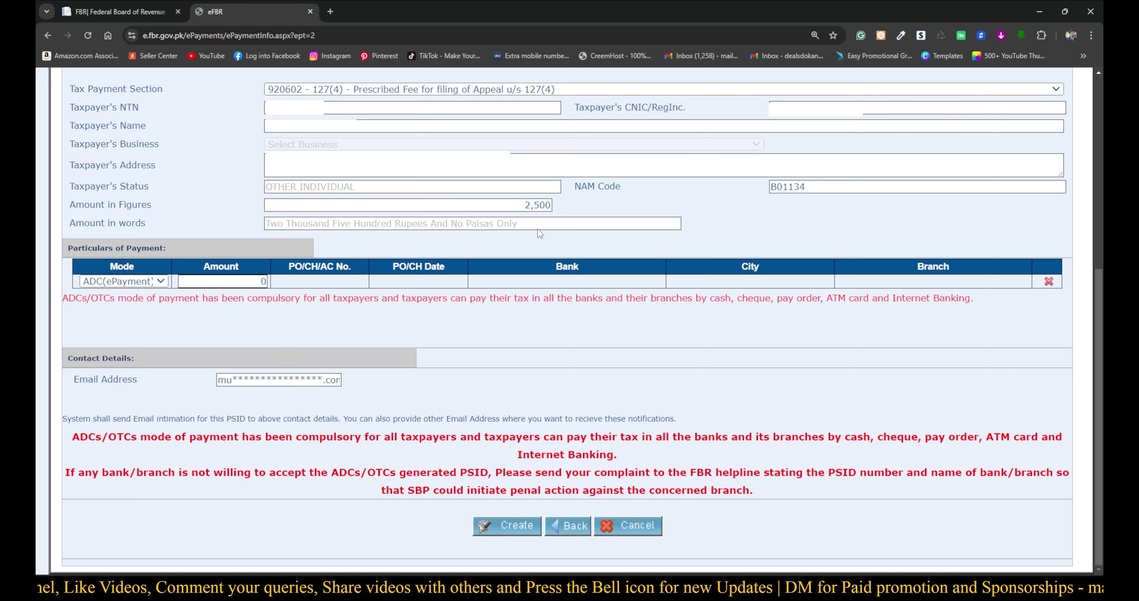
# In the particulars of payment, keep the mode as ADC(ePayment) and set the amount to 2500
pyautogui.click(101, 283)
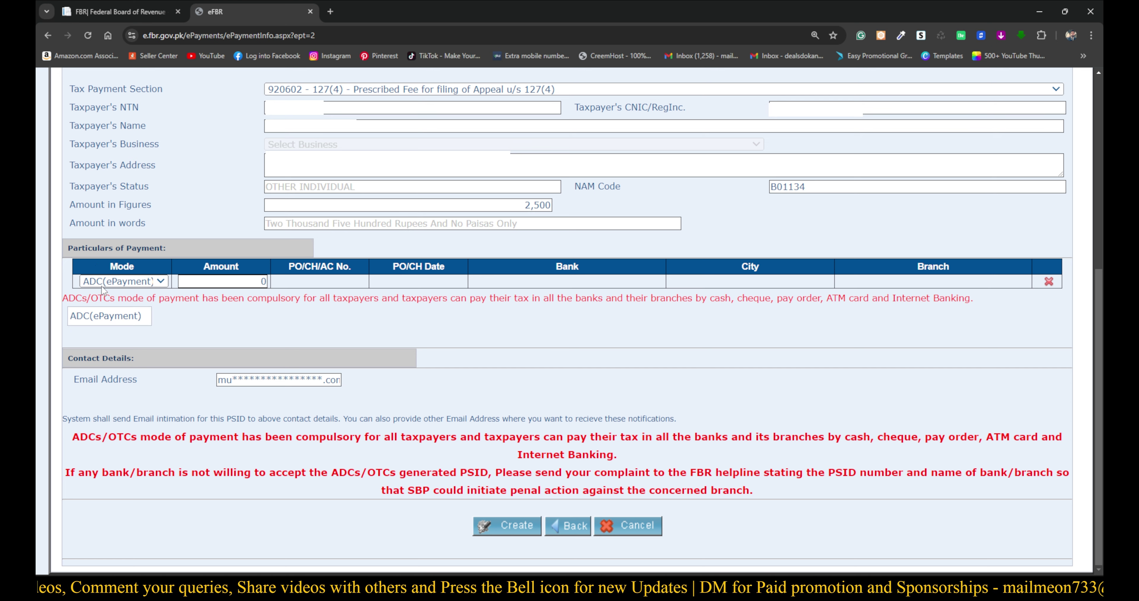
pyautogui.click(160, 282)
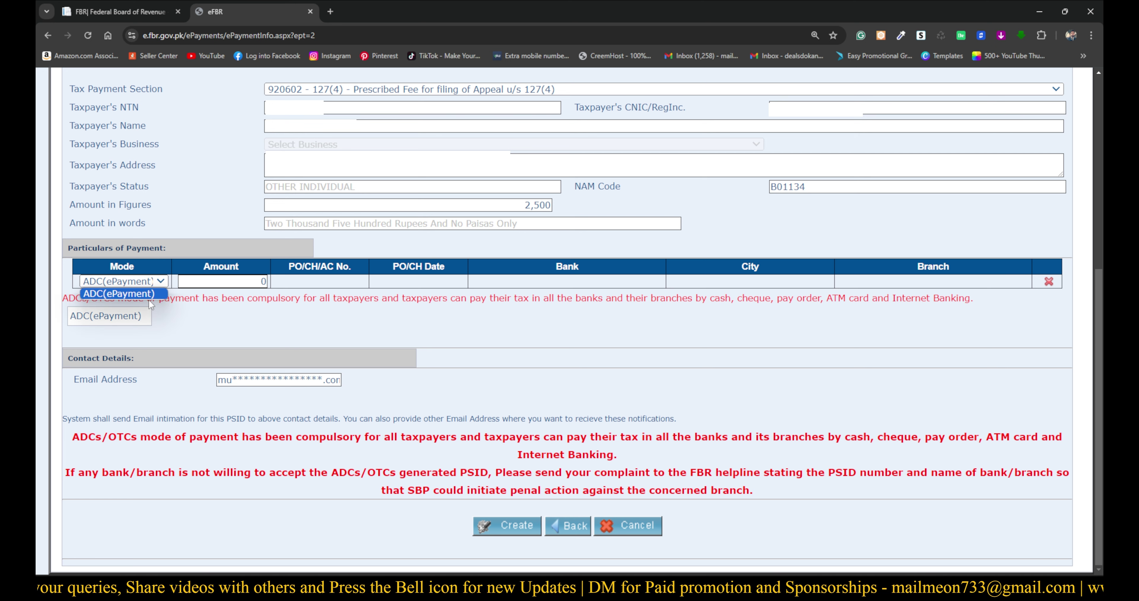
pyautogui.click(152, 329)
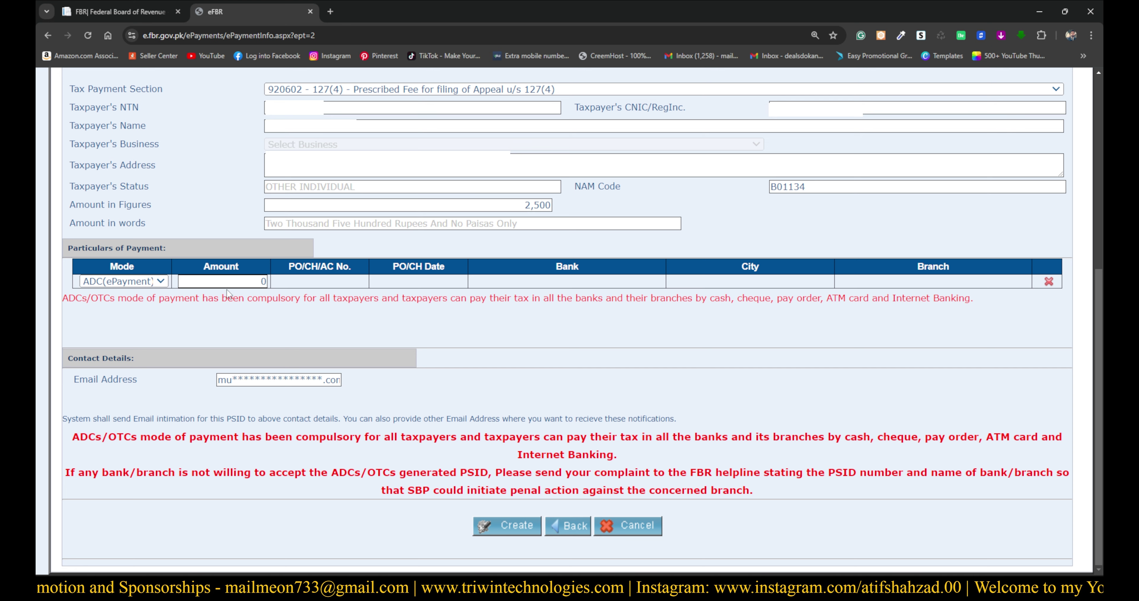
pyautogui.click(238, 282)
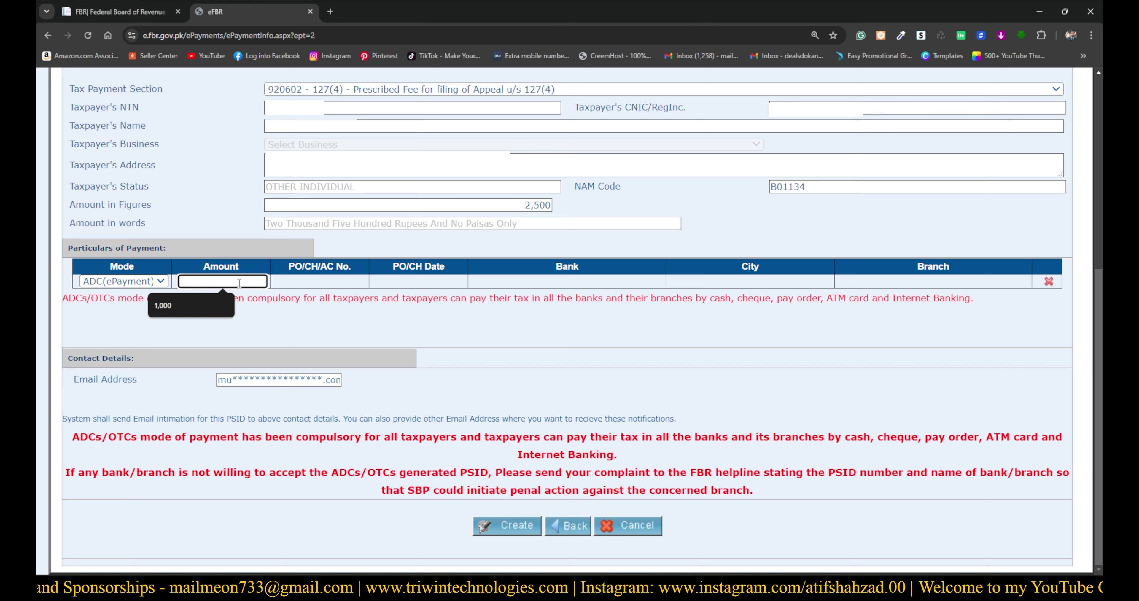
pyautogui.write('2500')
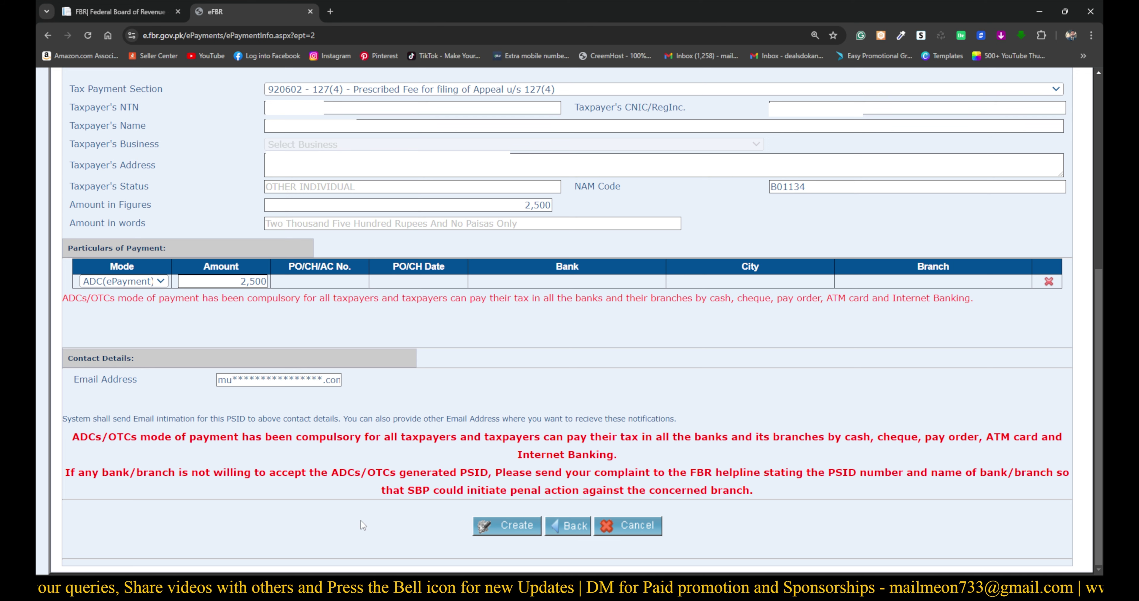
# Leave the payment form for the payment slips search, set the payment year to 2024 and activate the PSID search field
pyautogui.scroll(7, 360, 520)
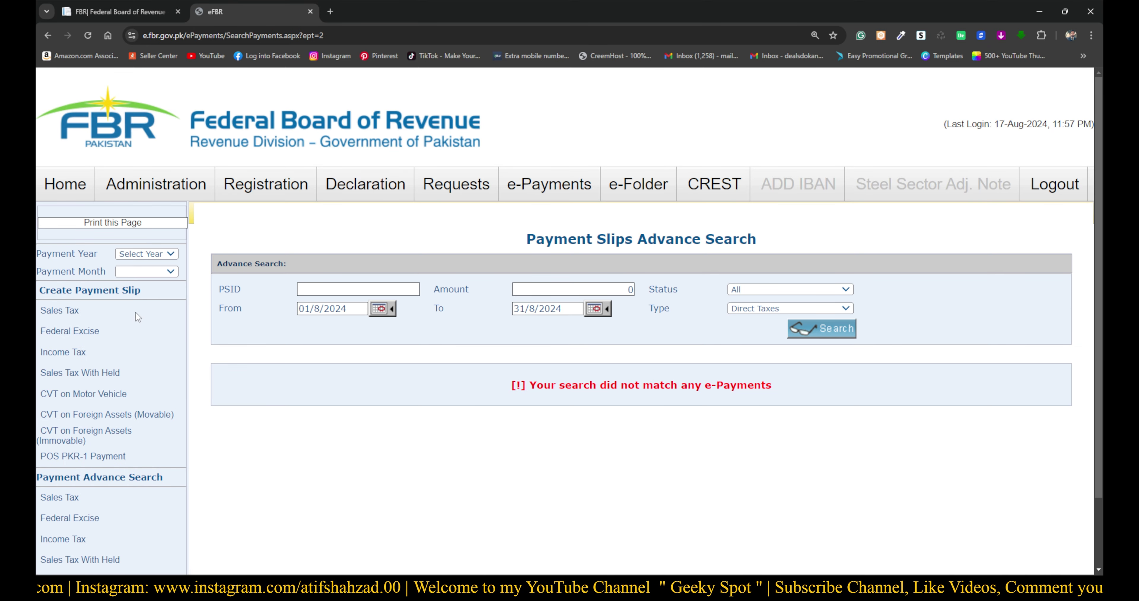
pyautogui.click(144, 255)
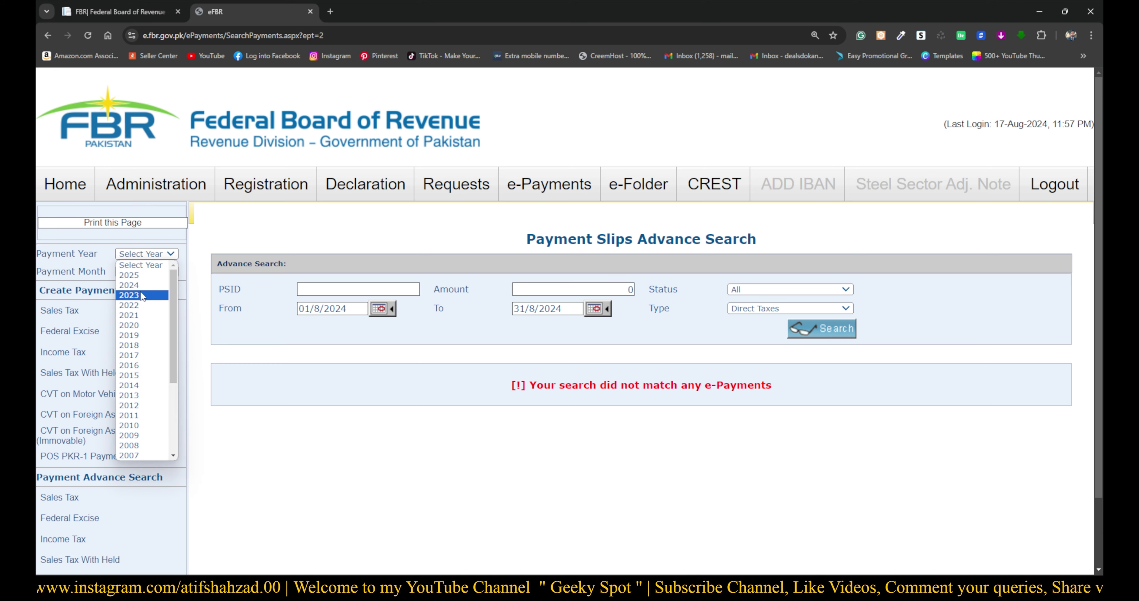
pyautogui.click(133, 286)
pyautogui.click(317, 288)
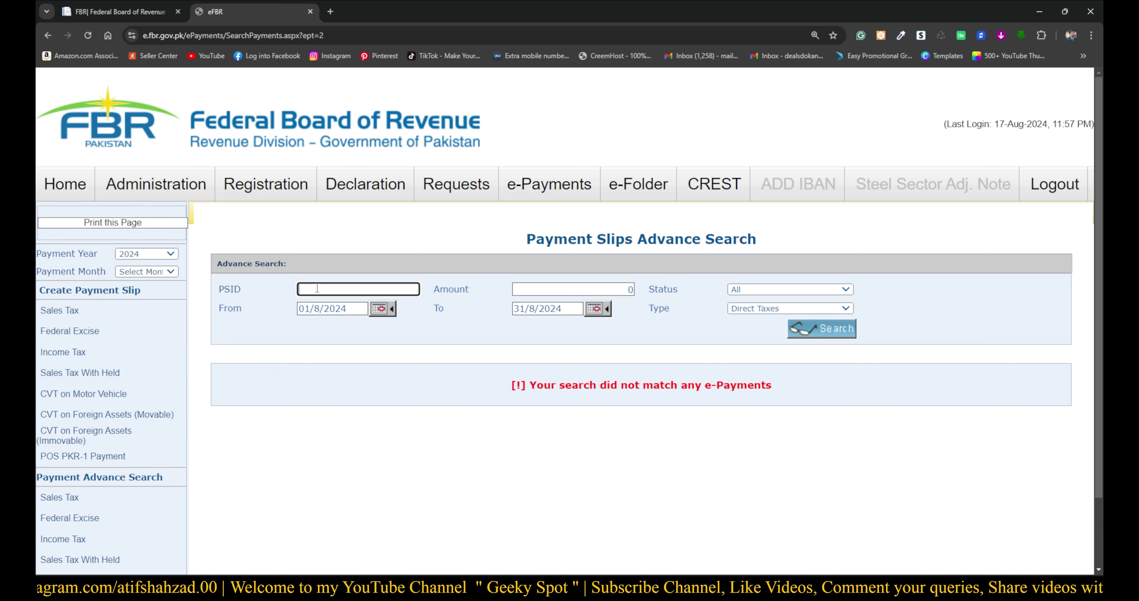